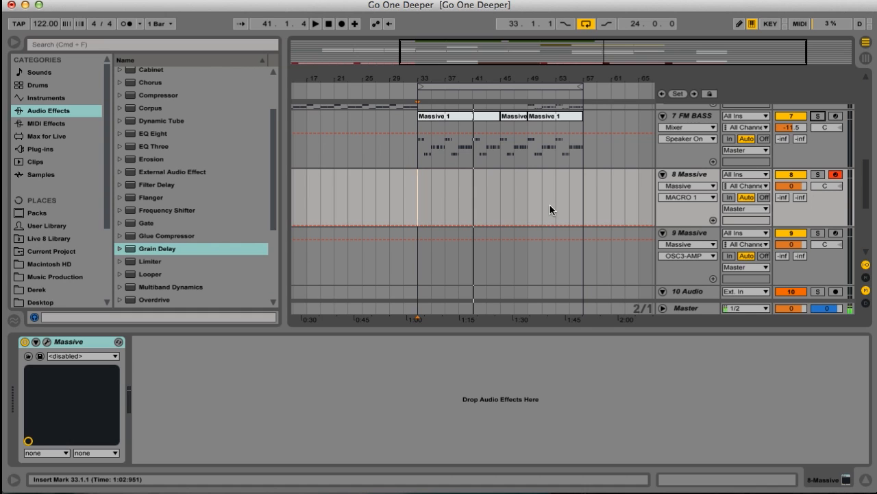
# Audition the 7 FM BASS track soloed from bar 33, ending with the solo off and playback stopped.
pyautogui.click(817, 117)
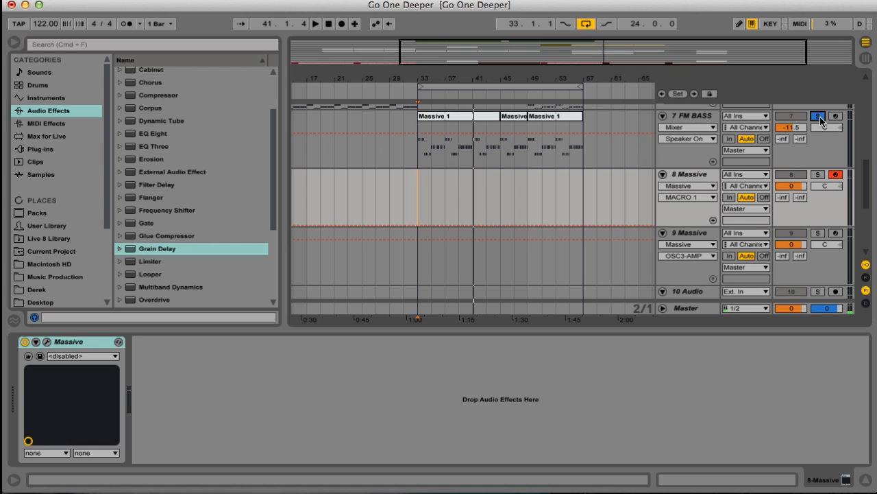
pyautogui.press('space')
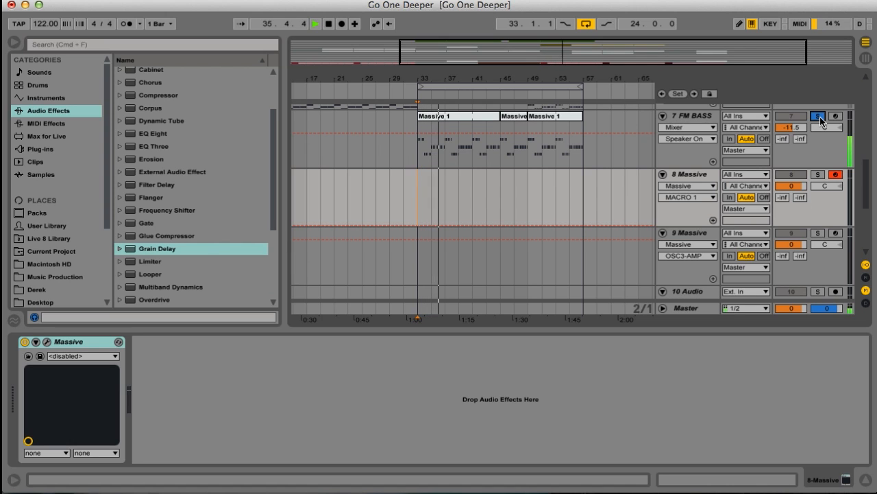
pyautogui.click(818, 116)
pyautogui.press('space')
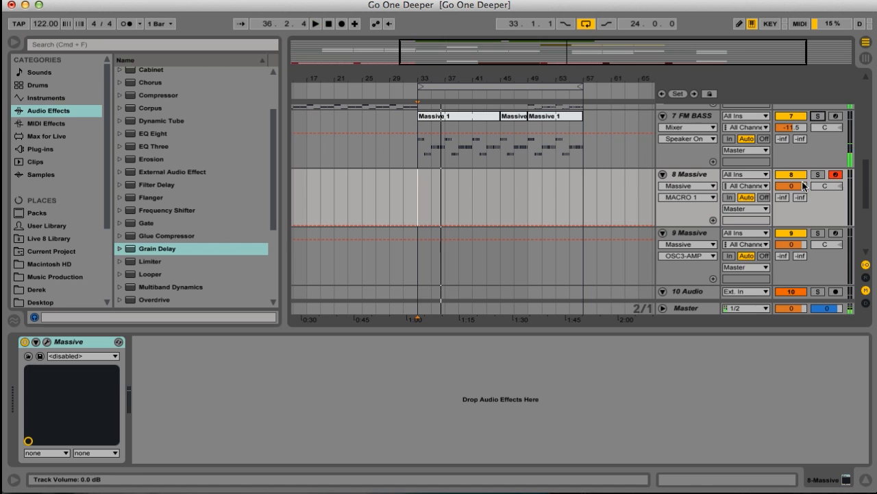
# Move the first Massive 1 clip from 7 FM BASS to the same bars on track 8 Massive and audition it soloed.
pyautogui.click(462, 115)
pyautogui.moveTo(469, 184); pyautogui.dragTo(469, 183)
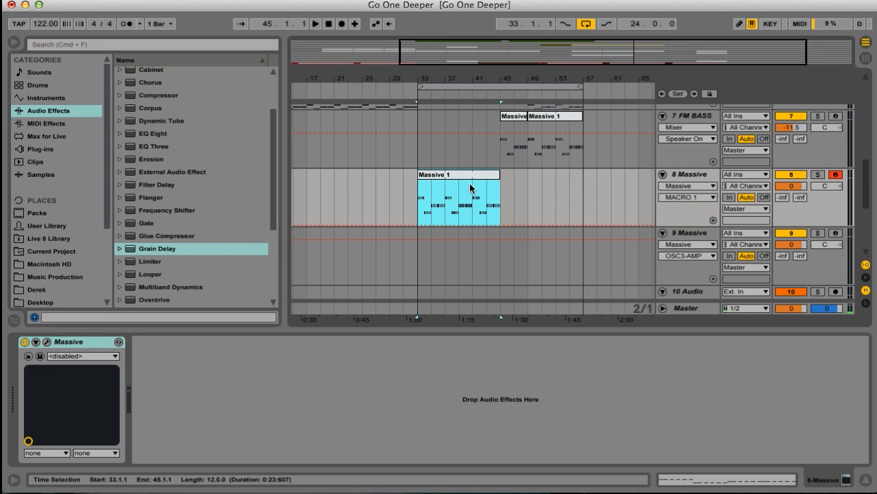
pyautogui.press('space')
pyautogui.click(818, 175)
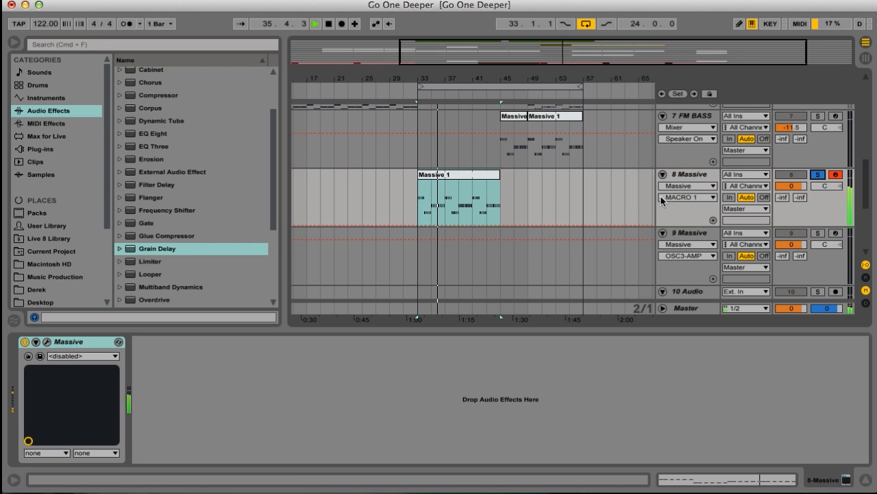
pyautogui.click(817, 175)
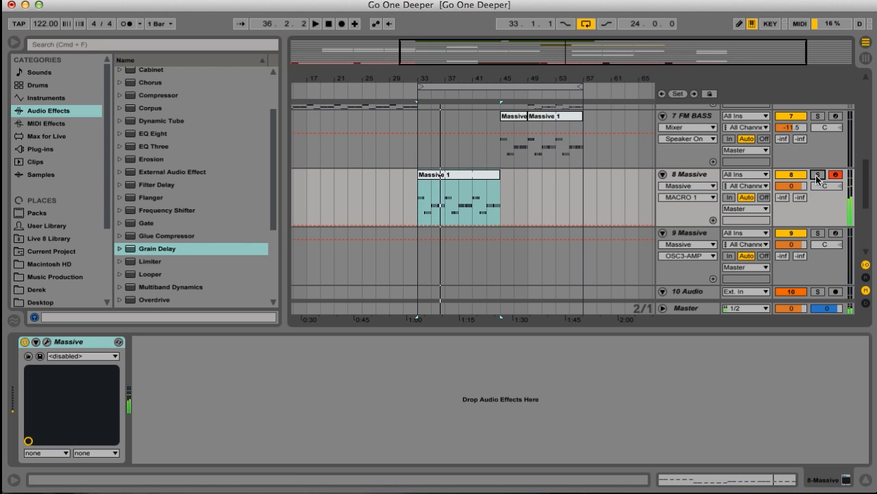
# In track 9's Massive synth, set OSC1 and OSC2 to Sin-Triangle with pitches 0.07 and -0.04, and OSC3's pitch to -12.00.
pyautogui.click(702, 233)
pyautogui.click(46, 341)
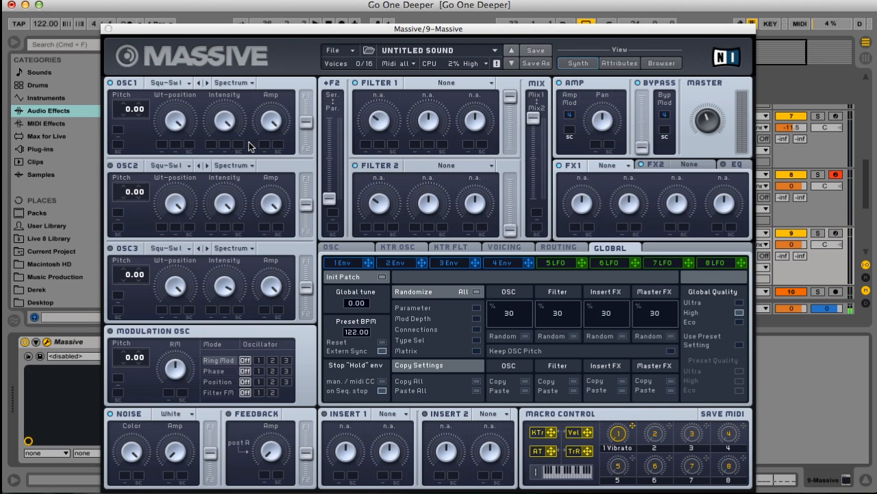
pyautogui.click(178, 84)
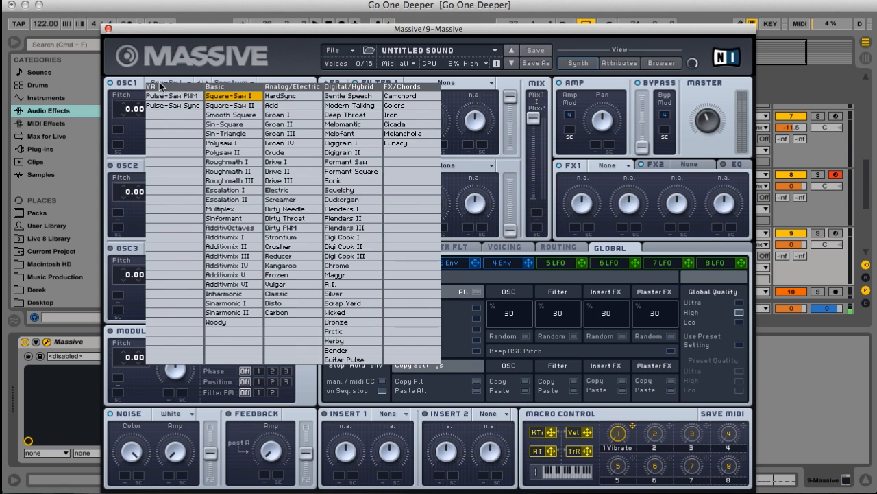
pyautogui.click(224, 133)
pyautogui.click(181, 166)
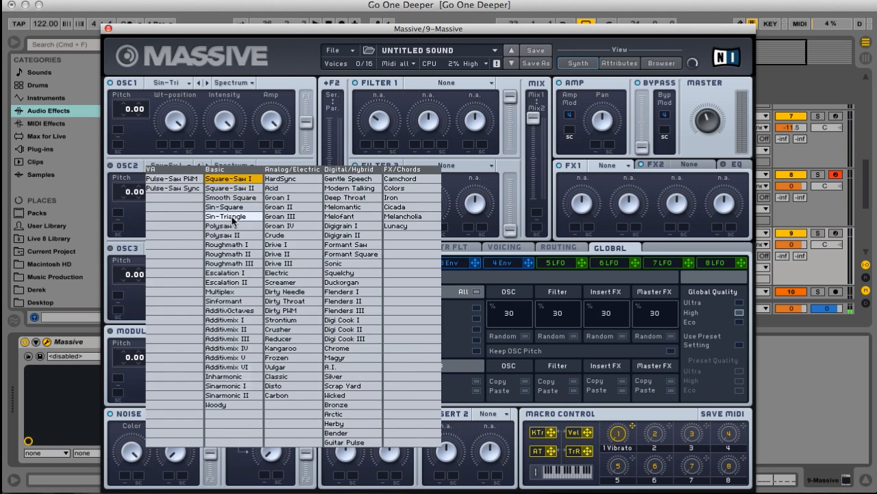
pyautogui.click(226, 216)
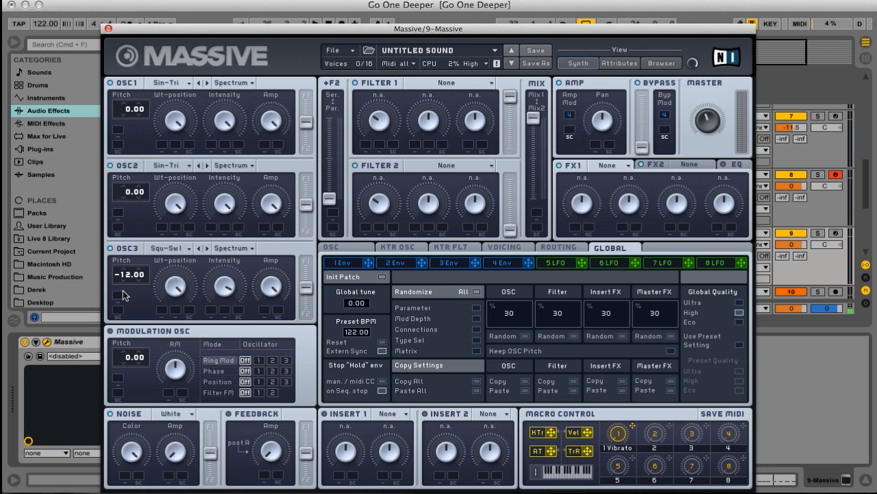
pyautogui.click(139, 198)
pyautogui.click(139, 198)
# Set the modulation oscillator to Phase on oscillator 1 with pitch 12.00, and assign Envelope 1 to its phase amount.
pyautogui.click(259, 371)
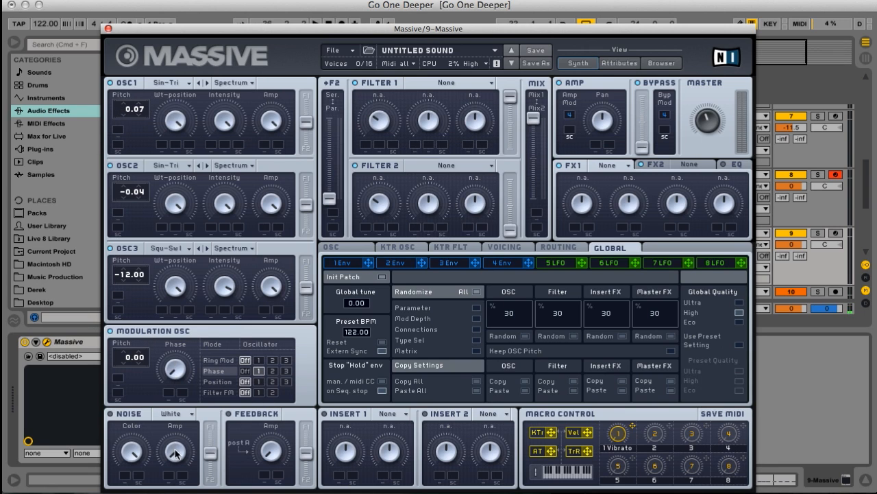
pyautogui.click(345, 262)
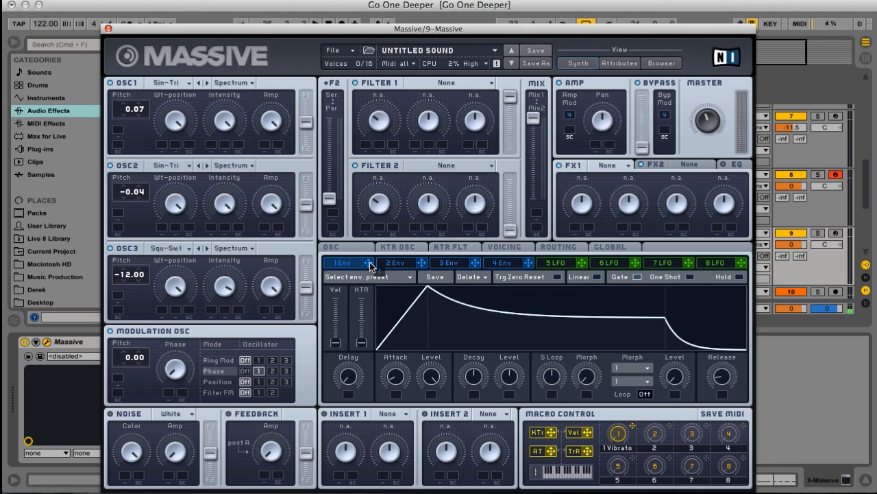
pyautogui.moveTo(369, 262); pyautogui.dragTo(170, 392)
pyautogui.moveTo(125, 361); pyautogui.dragTo(135, 346)
pyautogui.click(168, 392)
# Shape Envelope 1 with a lower attack level, assigning velocity to that level and macro 2 to the decay time and decay level.
pyautogui.click(408, 279)
pyautogui.click(417, 295)
pyautogui.click(376, 282)
pyautogui.click(346, 300)
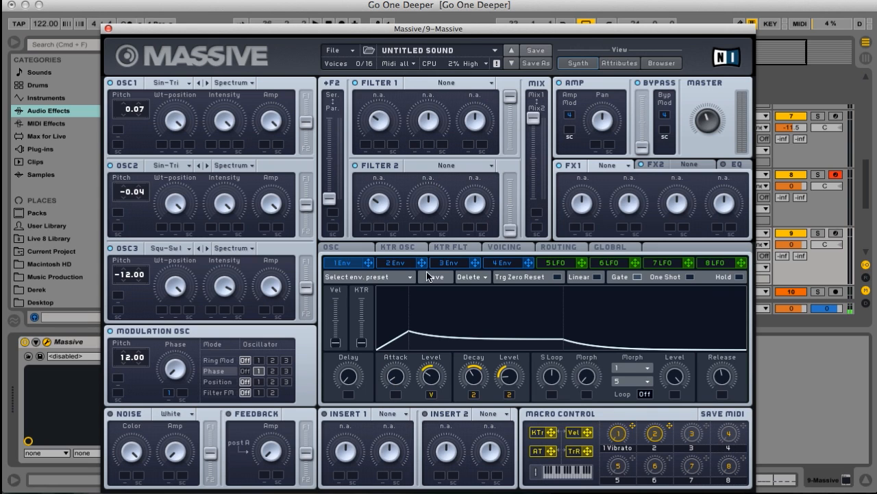
# Set Filter 1 to Lowpass 2 and modulate its cutoff with a positive amount of Envelope 2.
pyautogui.click(396, 263)
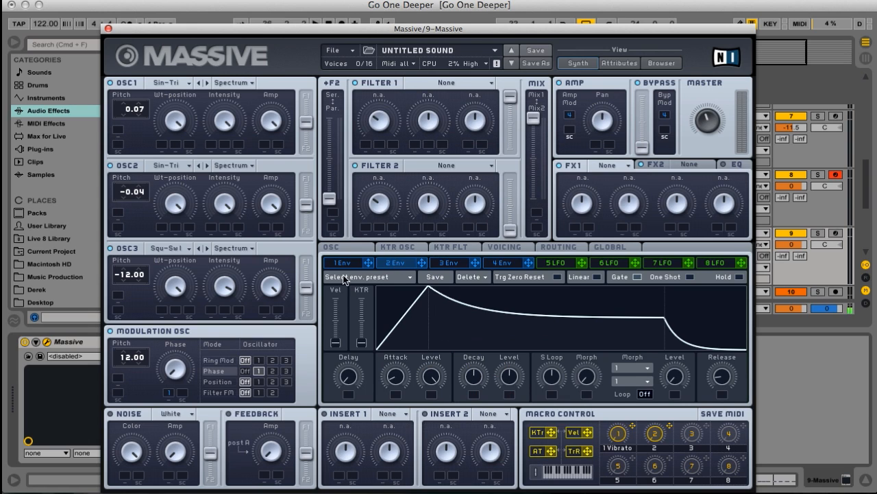
pyautogui.click(343, 263)
pyautogui.click(400, 262)
pyautogui.moveTo(410, 219); pyautogui.dragTo(371, 144)
pyautogui.click(447, 82)
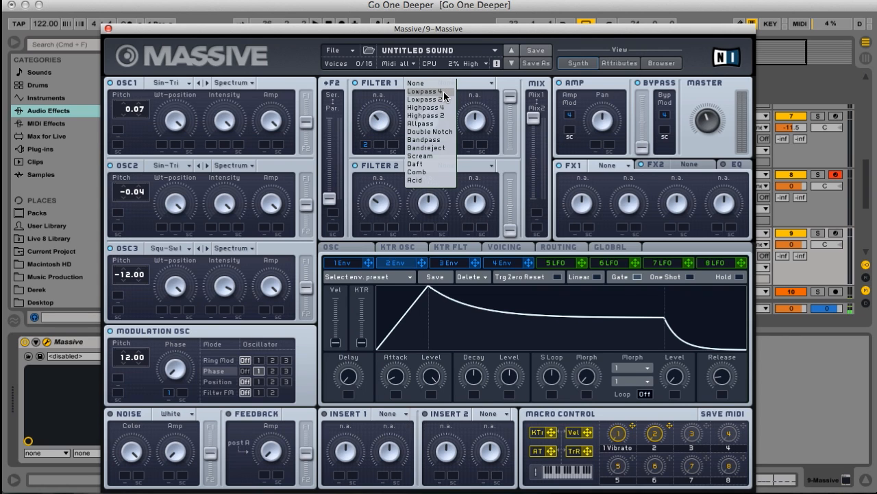
pyautogui.click(441, 98)
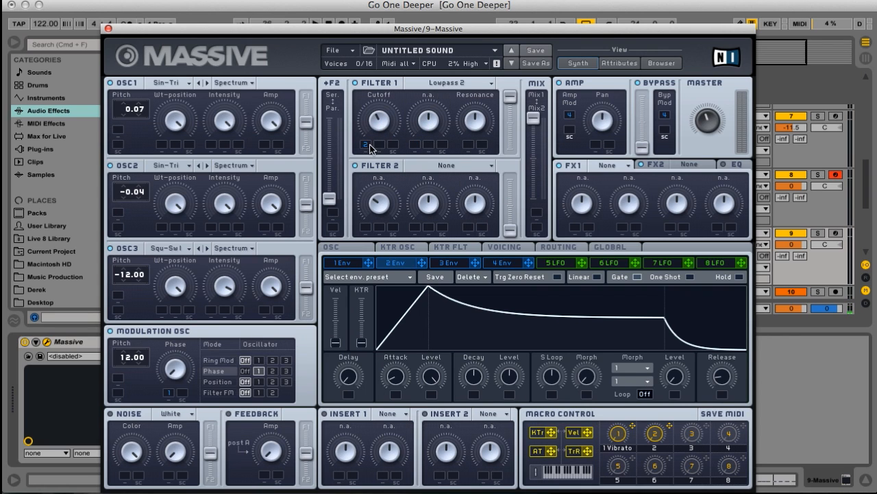
pyautogui.moveTo(370, 144); pyautogui.dragTo(371, 138)
# Load Reverb in FX1 and Delay Synced in FX2, and lower the reverb's dry/wet amount.
pyautogui.click(628, 166)
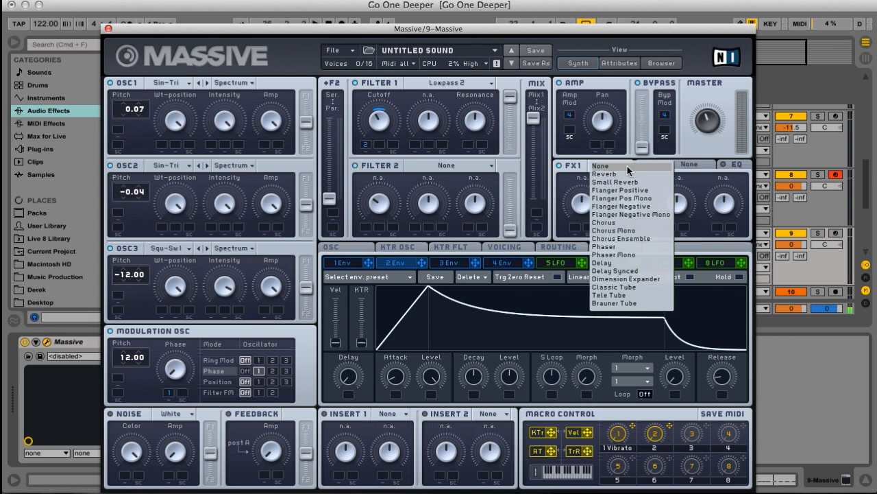
pyautogui.click(623, 175)
pyautogui.click(658, 166)
pyautogui.click(699, 164)
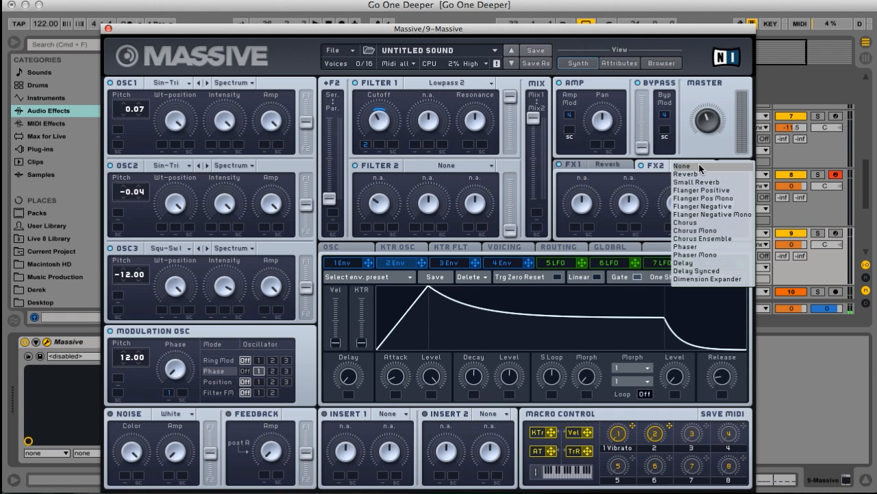
pyautogui.click(706, 271)
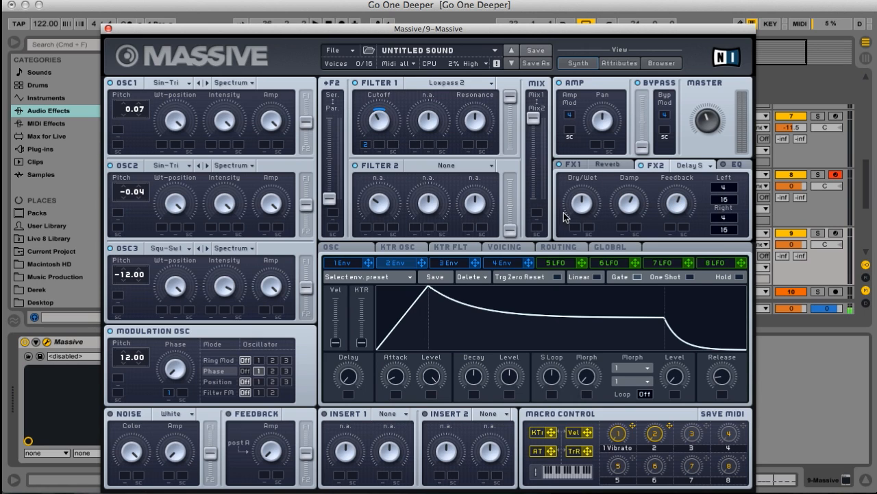
pyautogui.click(611, 163)
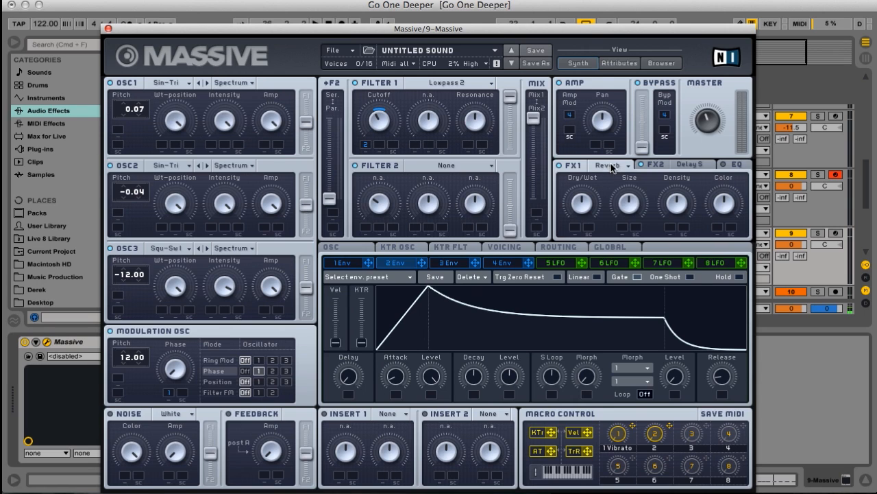
pyautogui.moveTo(586, 216); pyautogui.dragTo(584, 235)
# Name macro 2 Tone and fine-tune Envelope 1's decay level and attack level.
pyautogui.click(348, 266)
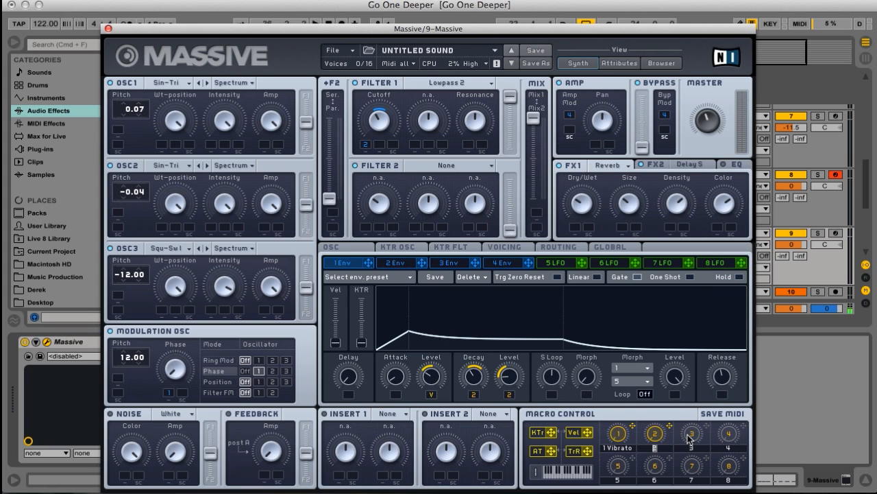
pyautogui.write('Tone')
pyautogui.moveTo(509, 387); pyautogui.dragTo(514, 364)
pyautogui.moveTo(431, 376)
pyautogui.mouseDown()
pyautogui.moveTo(436, 313)
pyautogui.moveTo(430, 367)
pyautogui.mouseUp()
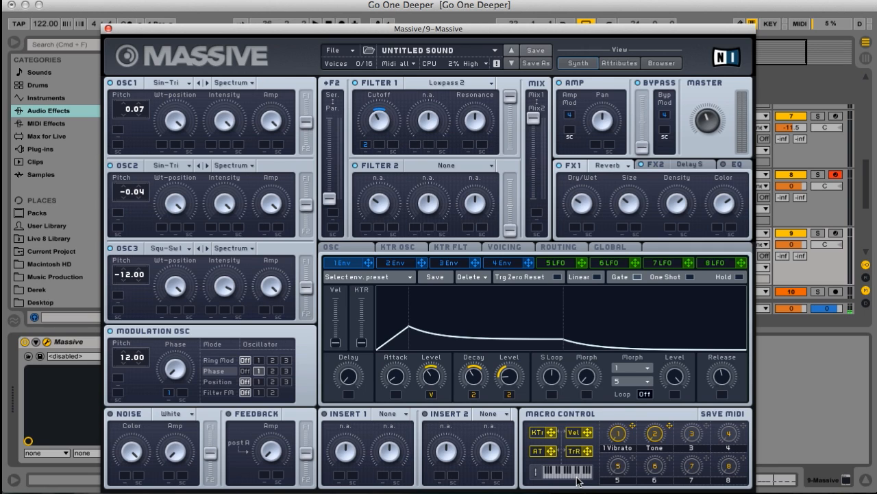
# Raise the EQ's low shelf and frequency, reduce its boost, and load Parabolic Shaper in Insert 1.
pyautogui.click(729, 168)
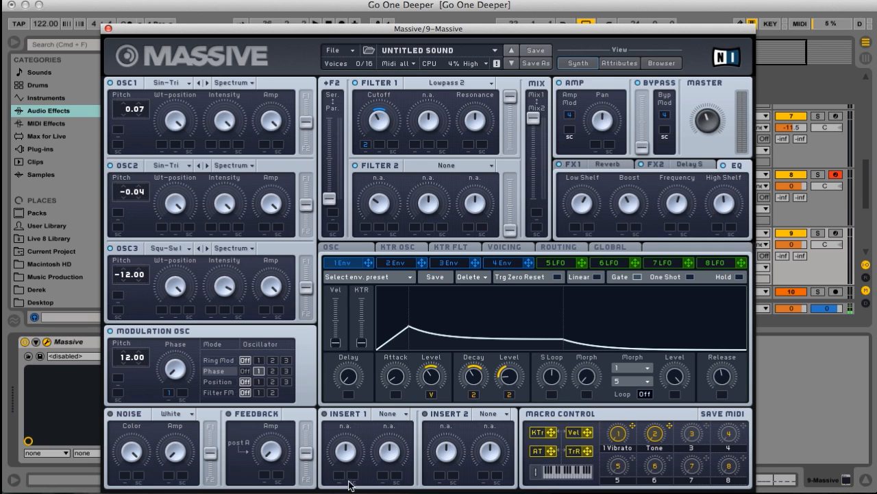
pyautogui.click(391, 415)
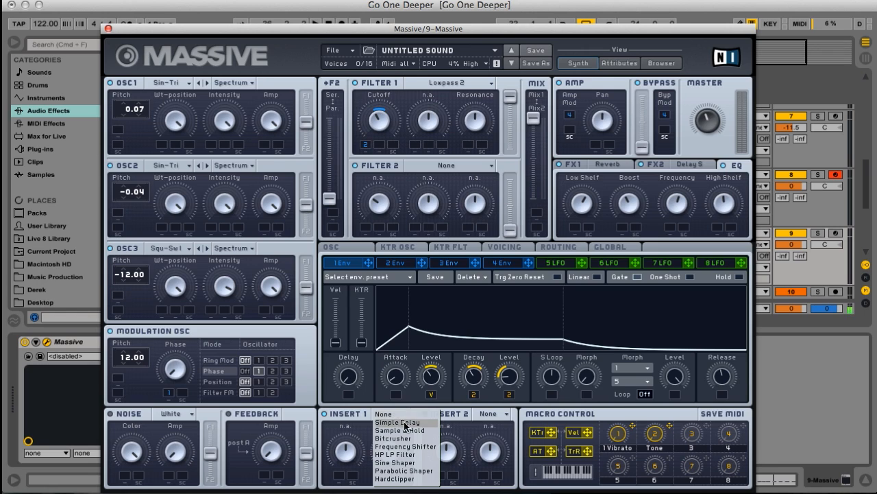
pyautogui.click(399, 471)
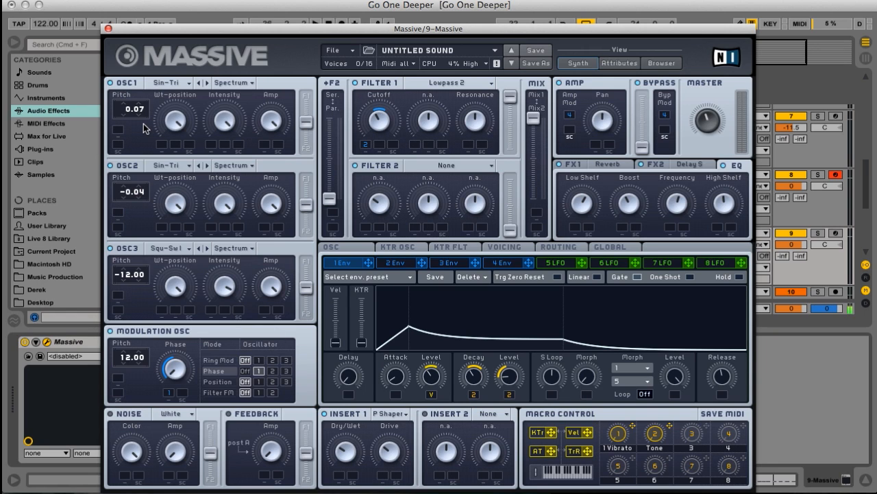
# Shorten Envelope 4's attack slightly and adjust its decay level.
pyautogui.click(494, 263)
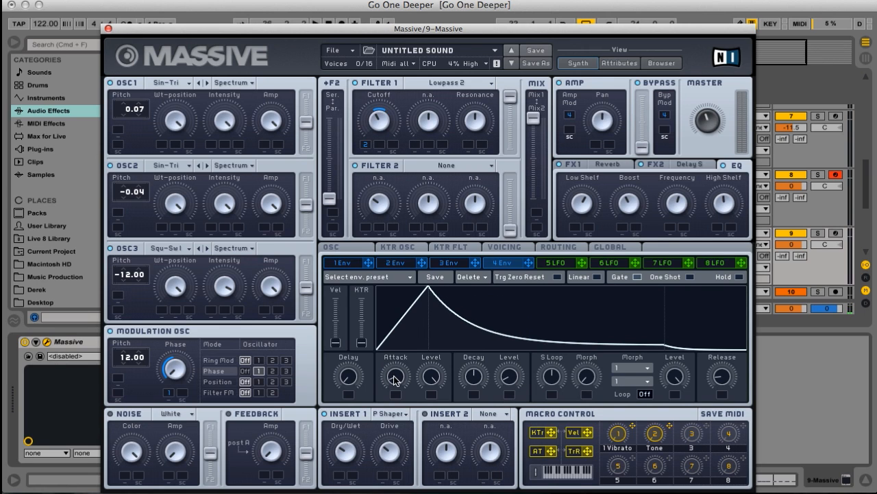
pyautogui.moveTo(394, 377); pyautogui.dragTo(395, 378)
pyautogui.moveTo(501, 375); pyautogui.dragTo(502, 374)
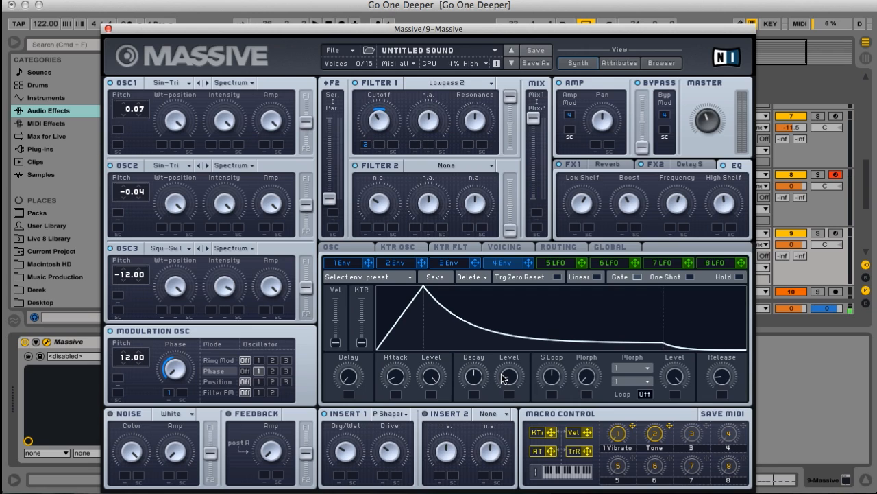